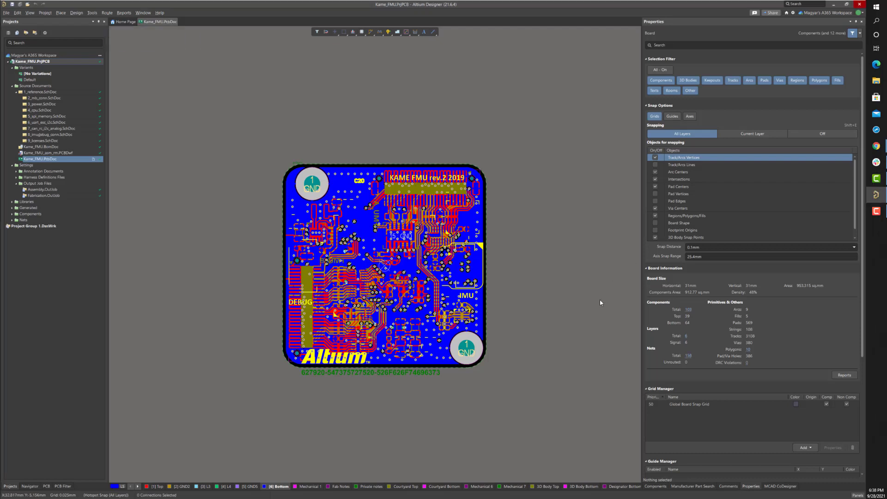
Show the Kame_FMU board in a tilted 3D view and preview its assembly drawings
key(3)
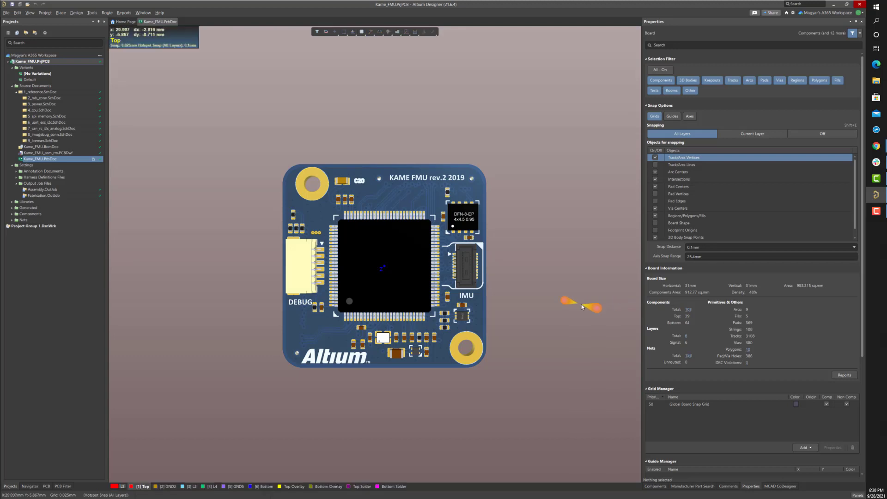
shift+right_drag(581, 304, 356, 197)
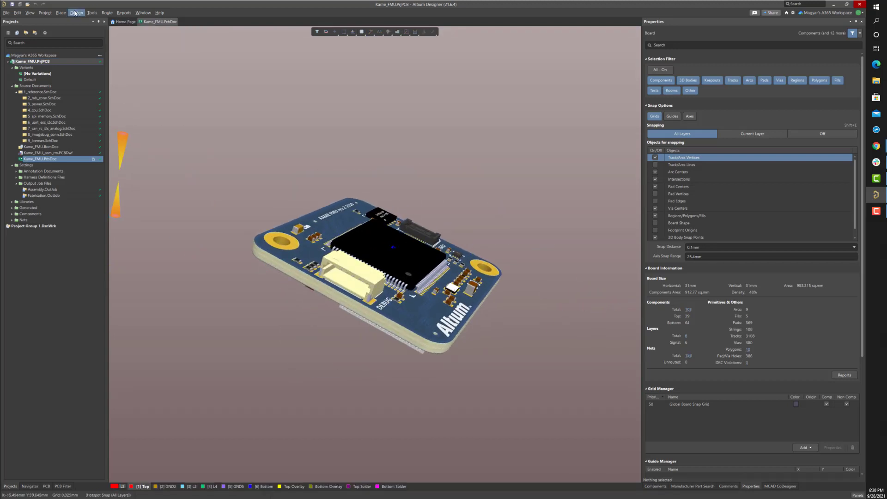
click(6, 13)
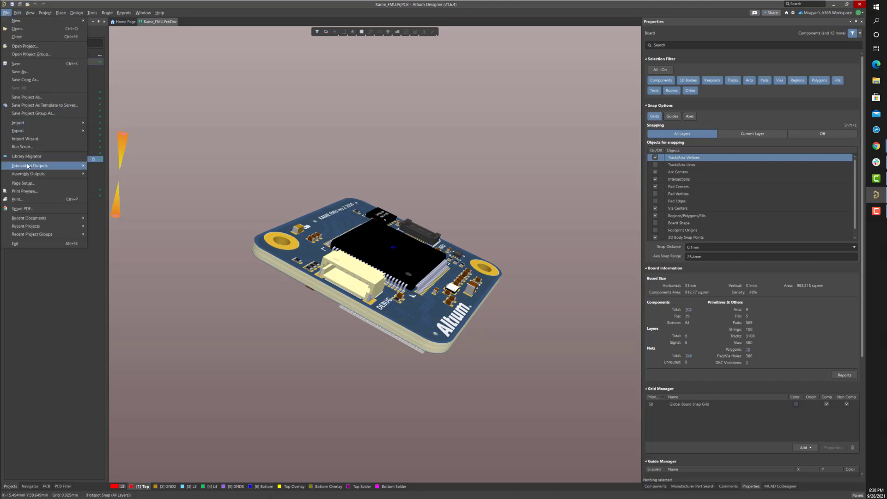
mouse_move(34, 169)
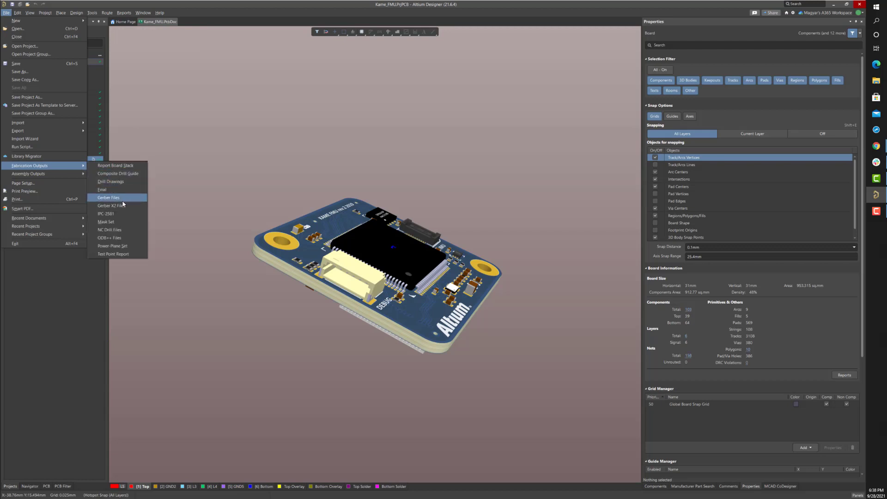
mouse_move(78, 174)
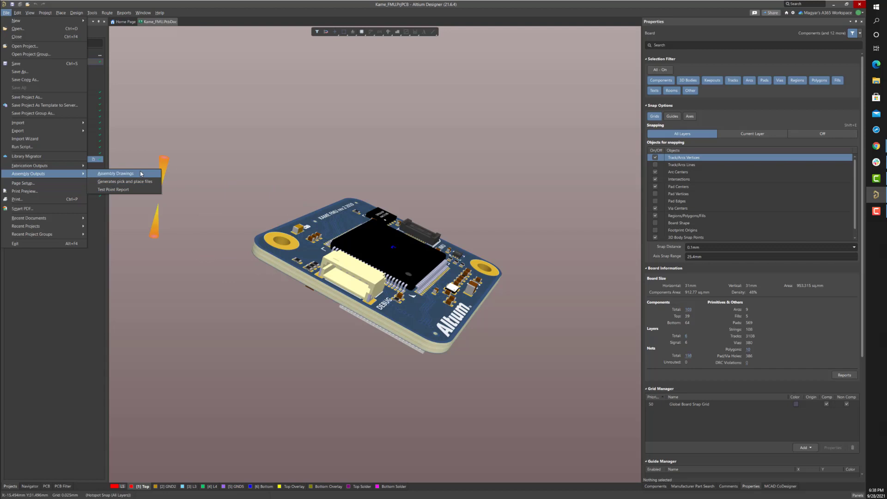
click(127, 177)
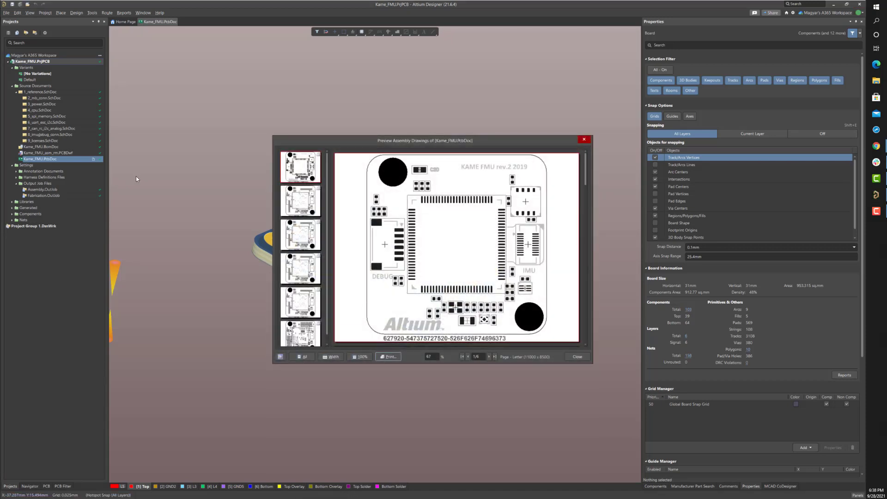
click(585, 140)
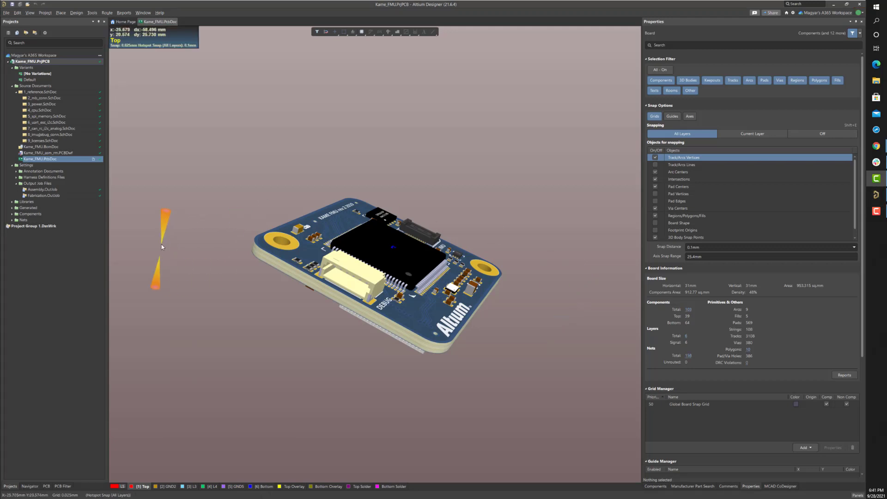
Open the Fabrication and Assembly output job files of the project
click(49, 191)
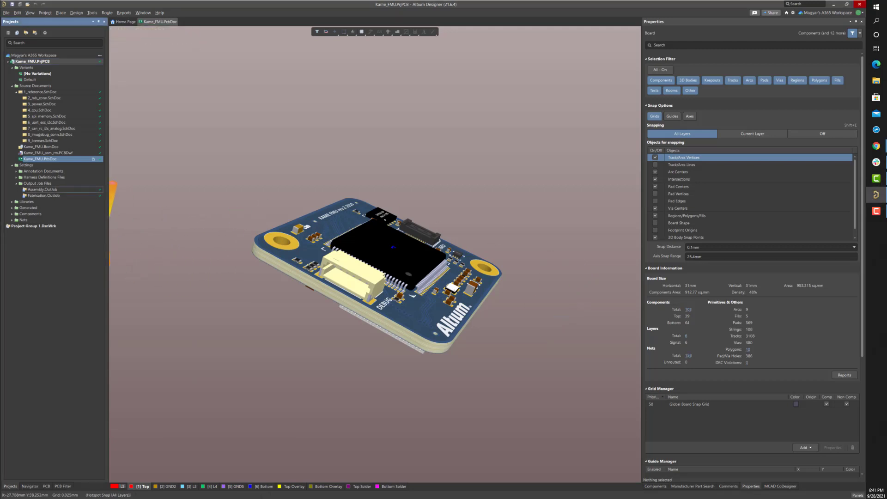
double_click(50, 195)
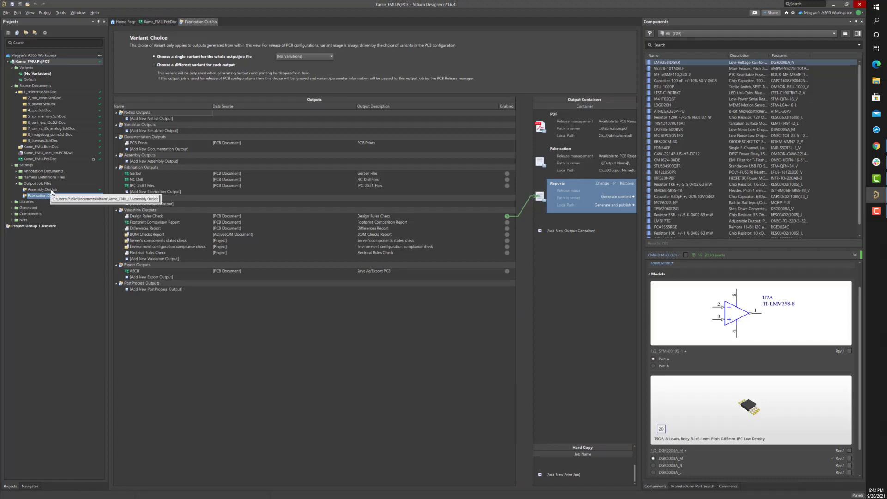
double_click(52, 191)
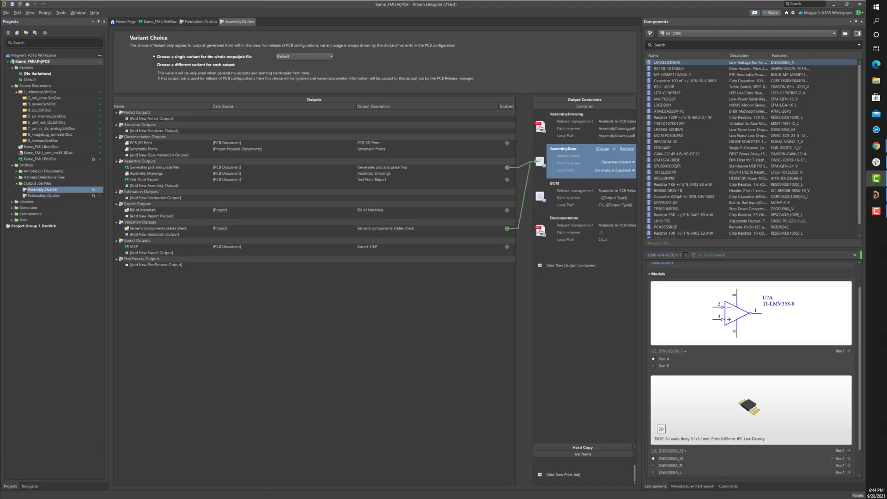
Compare the outputs of the Fabrication and Assembly output jobs and open the pick and place output's settings
click(197, 22)
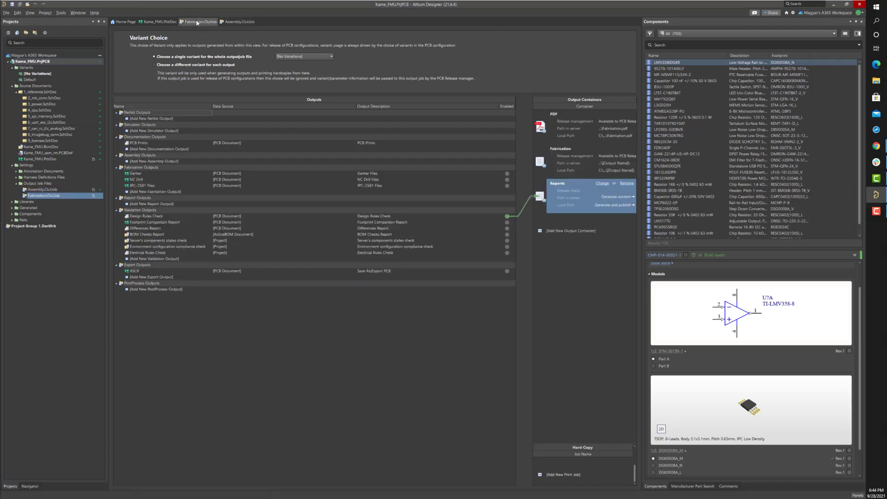
click(239, 23)
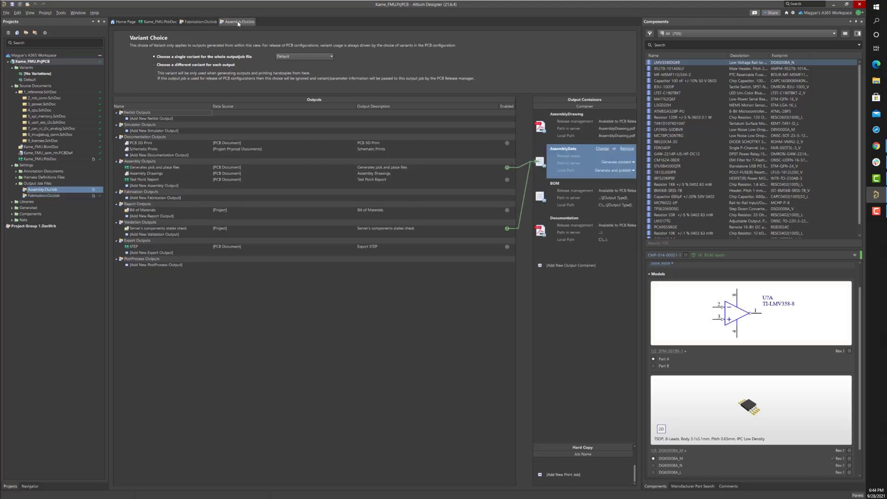
click(155, 168)
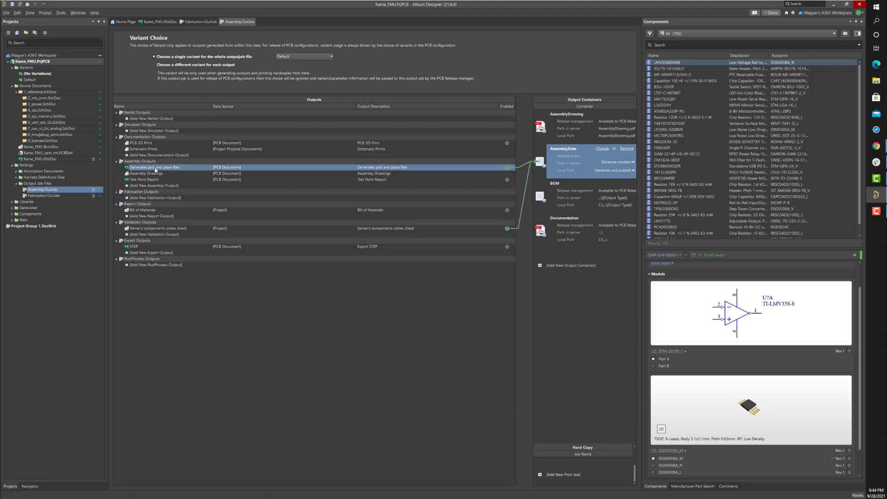
double_click(155, 168)
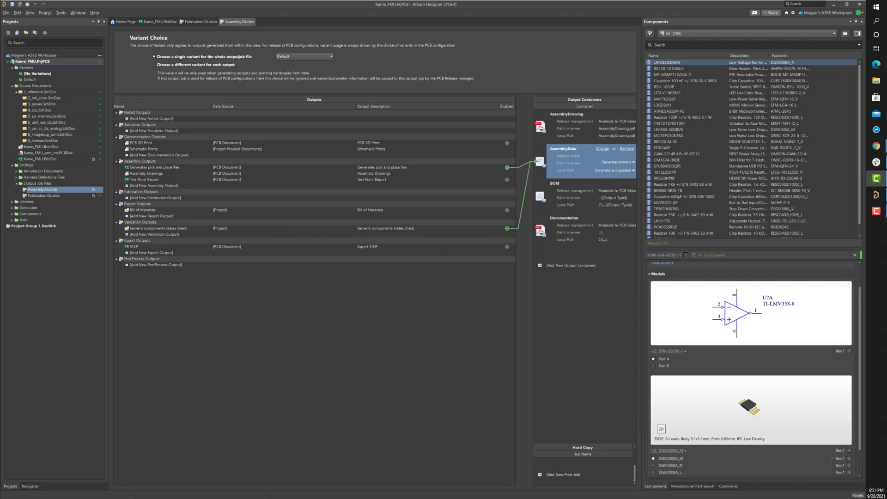
Examine which validation output types can be added to the Fabrication output job, without adding one
double_click(54, 196)
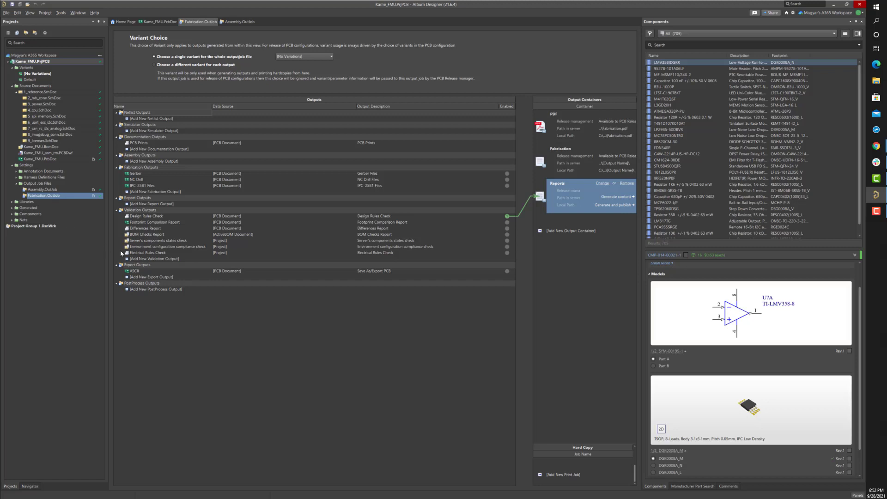
click(154, 259)
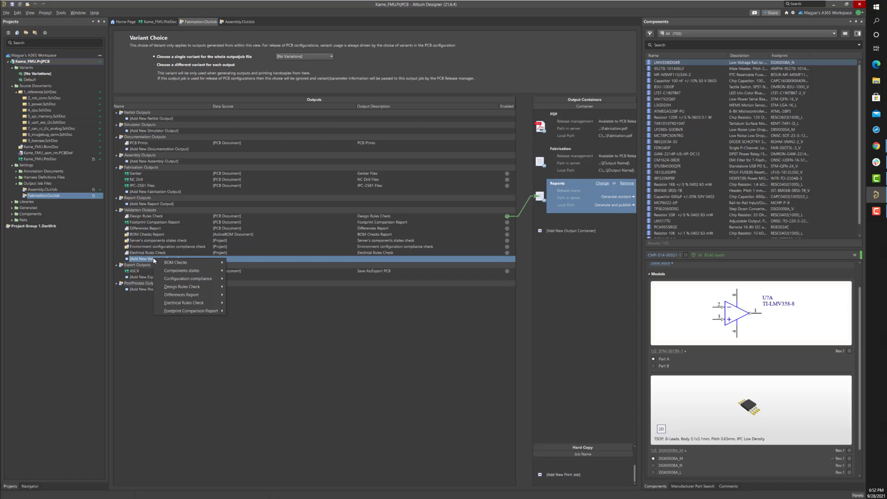
mouse_move(202, 272)
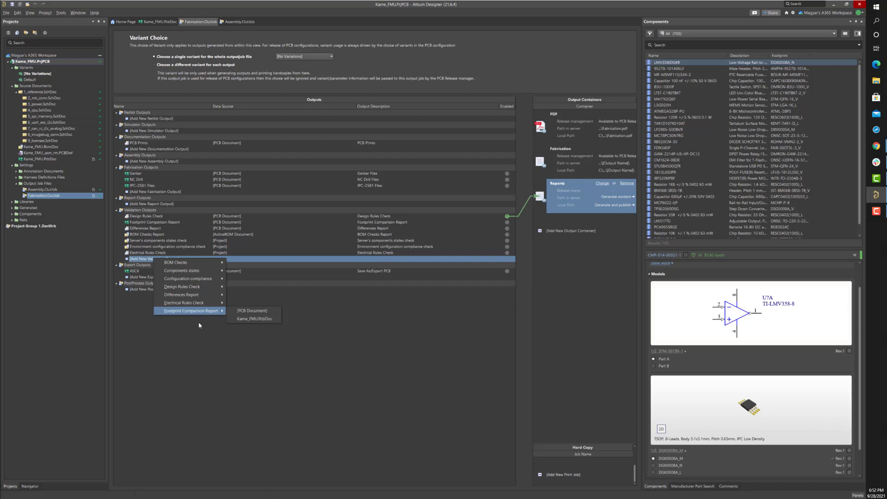
click(199, 325)
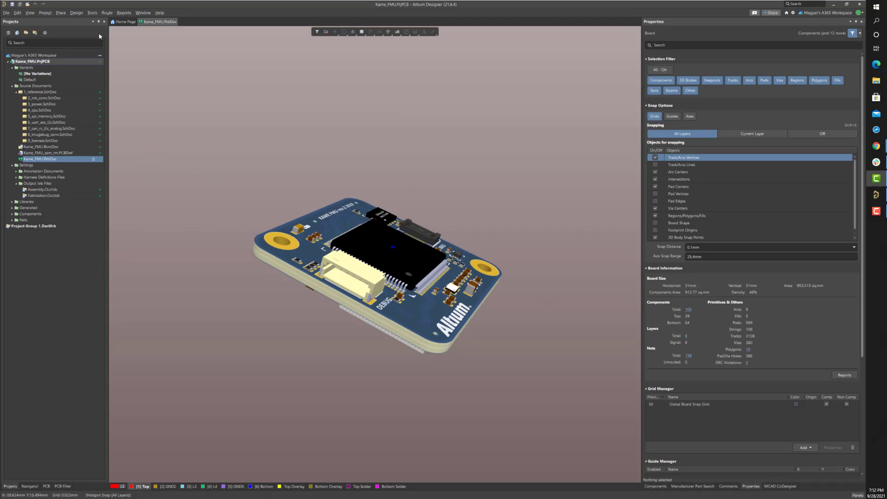
Start the project release for Kame_FMU and expand the details of its source, fabrication and both assembly data sections
click(46, 13)
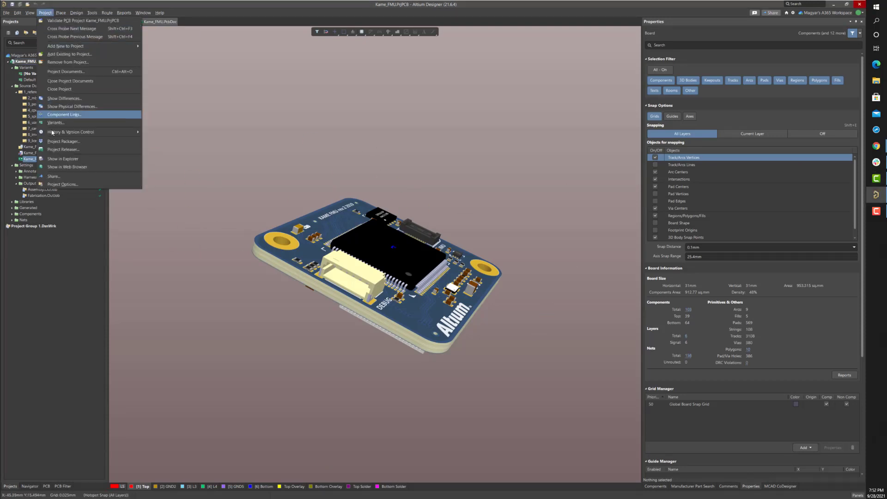
click(69, 150)
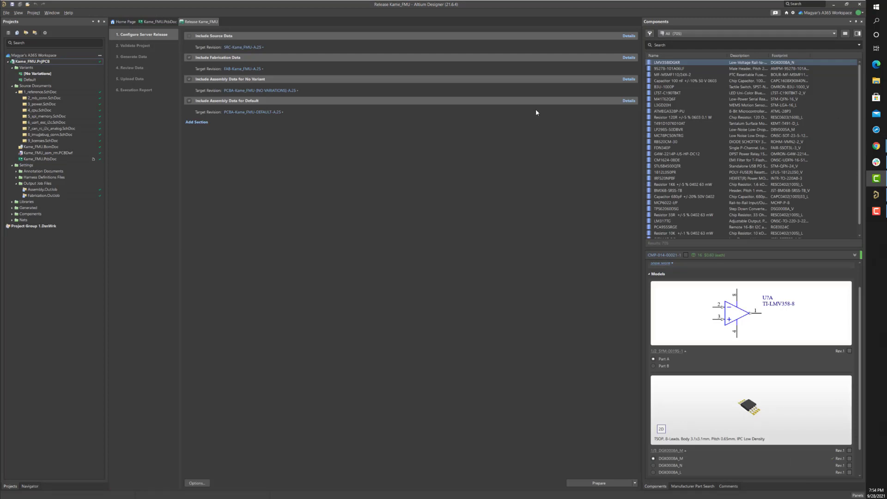
click(629, 36)
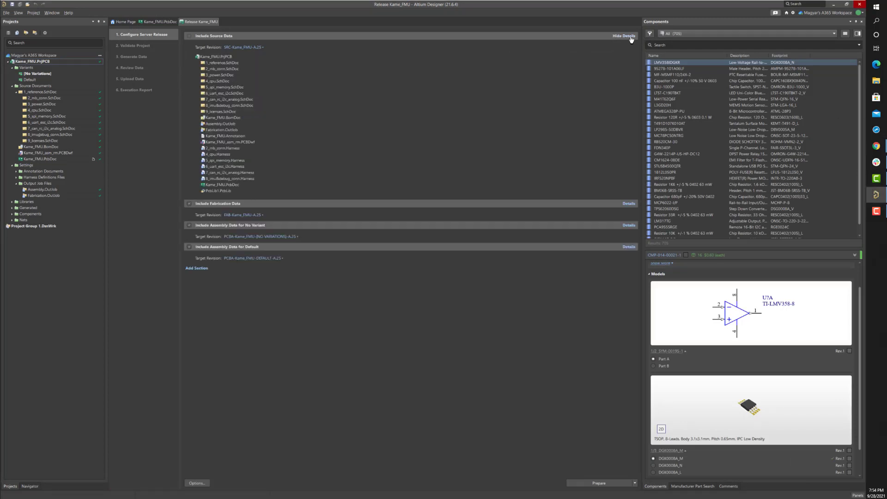
click(629, 204)
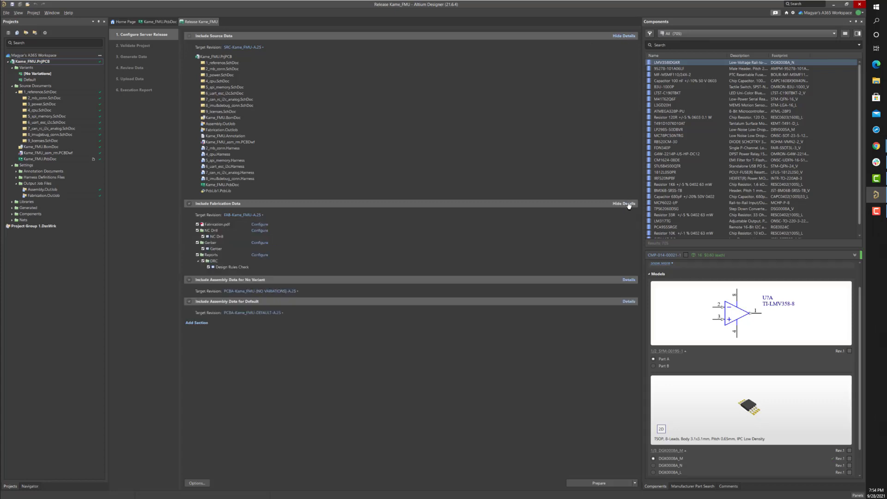
click(628, 280)
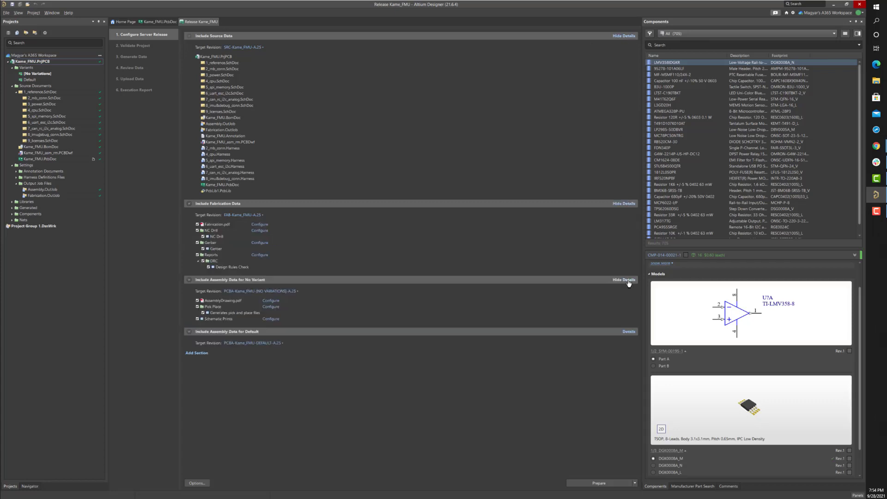
click(631, 332)
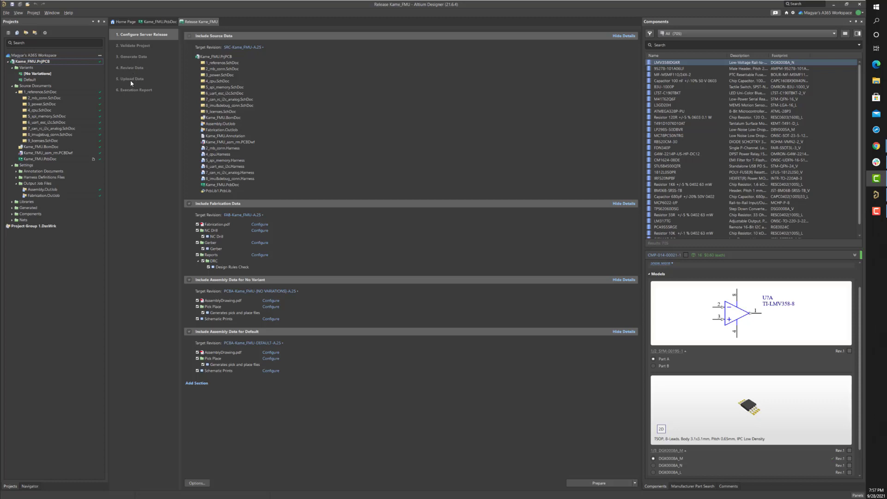
Review the project release options, including the output job assignments and item naming
click(201, 484)
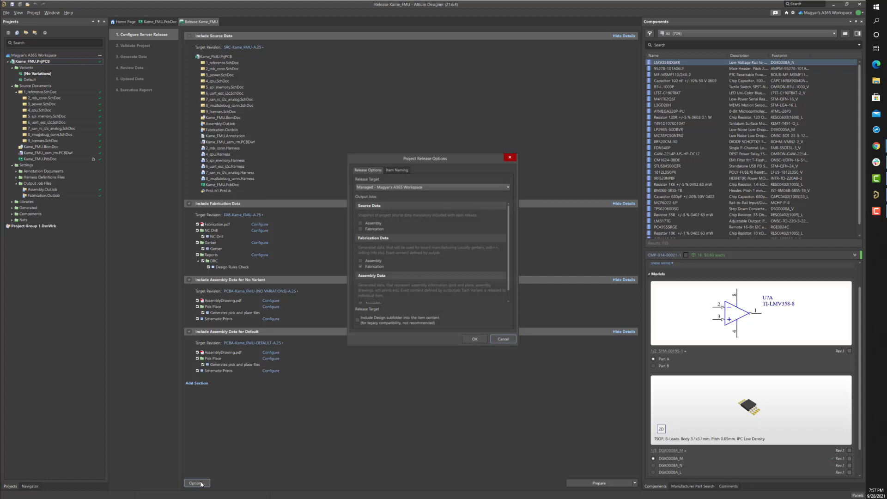
scroll(454, 225, down, 1)
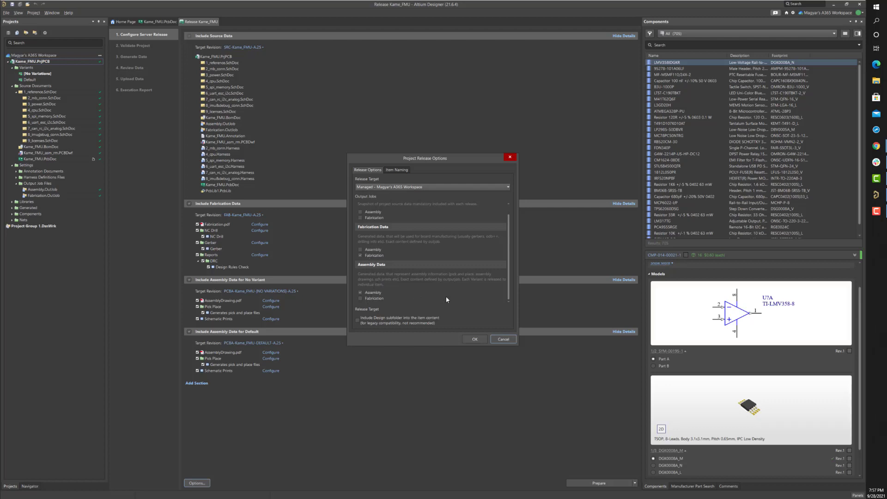
click(404, 171)
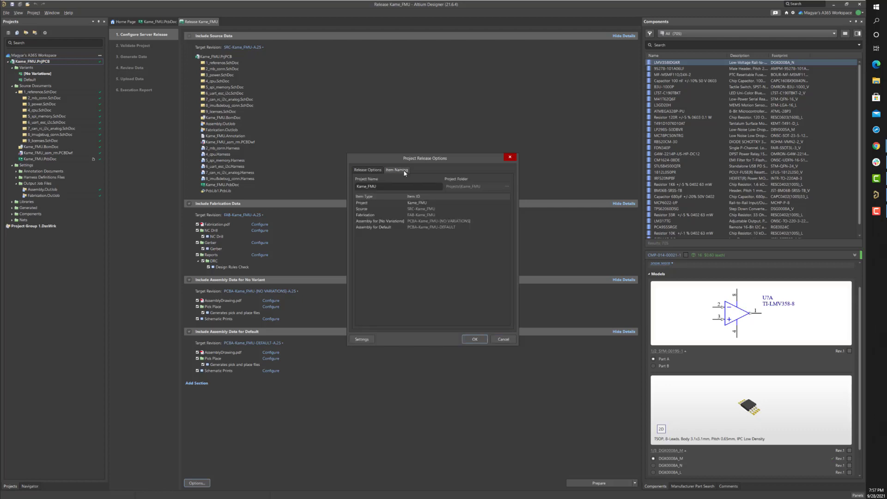
click(372, 171)
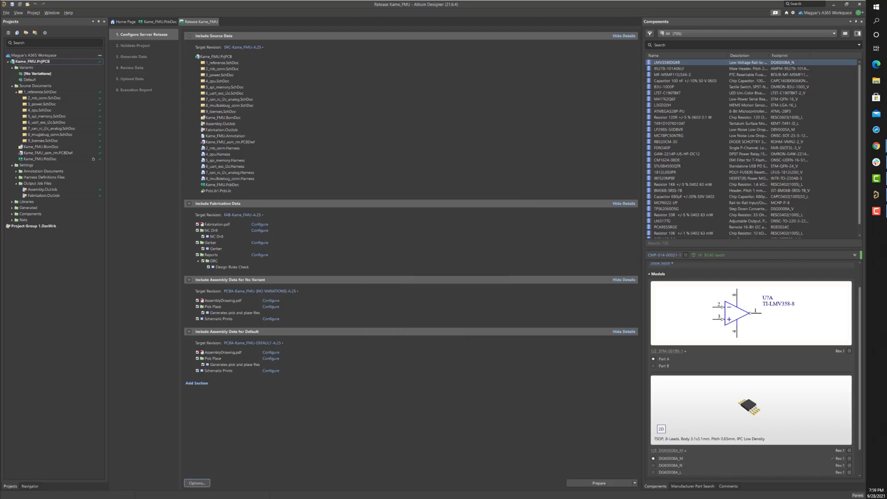
Collapse the details of all four release sections and prepare the release data
click(625, 331)
click(628, 280)
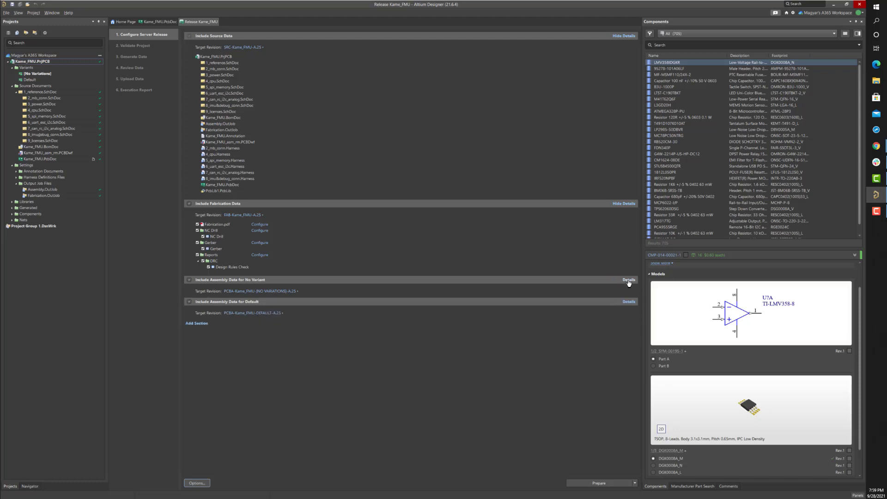
click(629, 207)
click(626, 37)
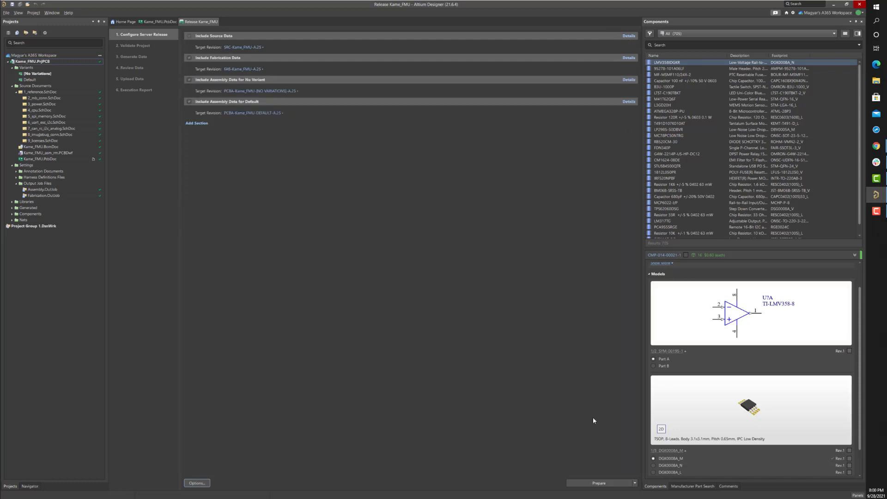
click(599, 483)
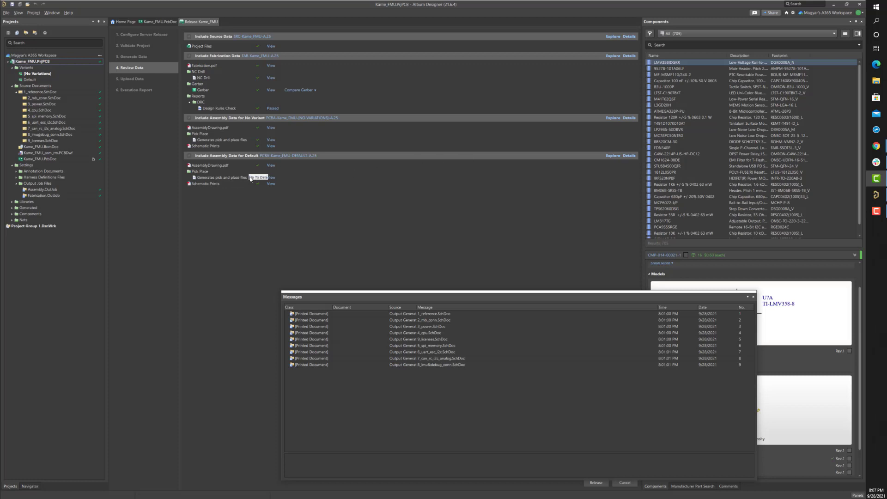
View the generated pick and place file of the no-variant assembly data, and close it again
click(272, 140)
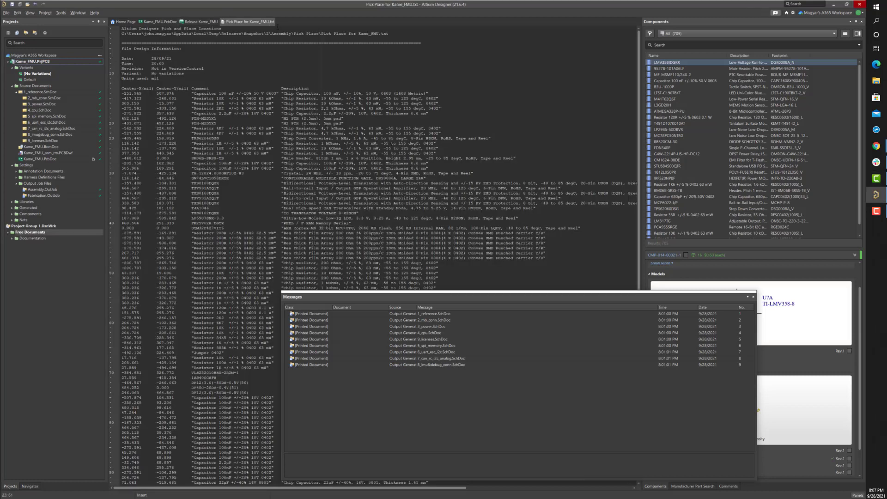
right_click(259, 22)
click(287, 25)
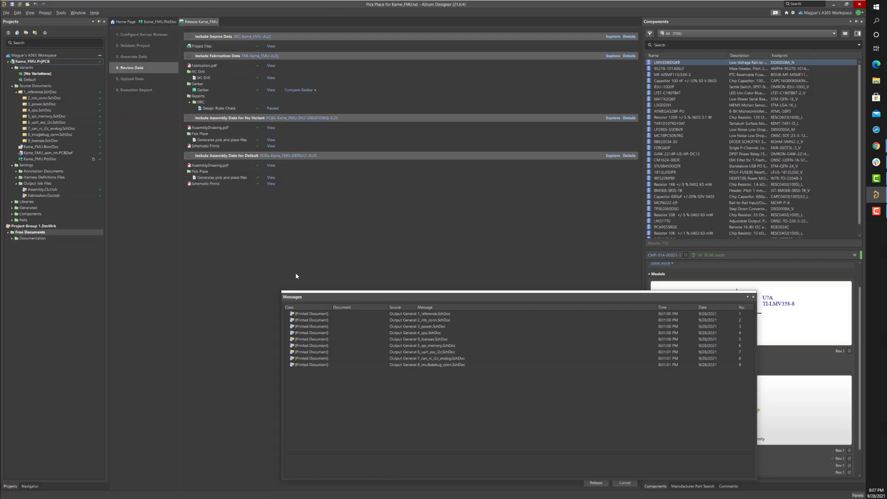
Close the output messages and release the reviewed Kame_FMU source, fabrication and both assembly configurations to the server without a release note
click(753, 297)
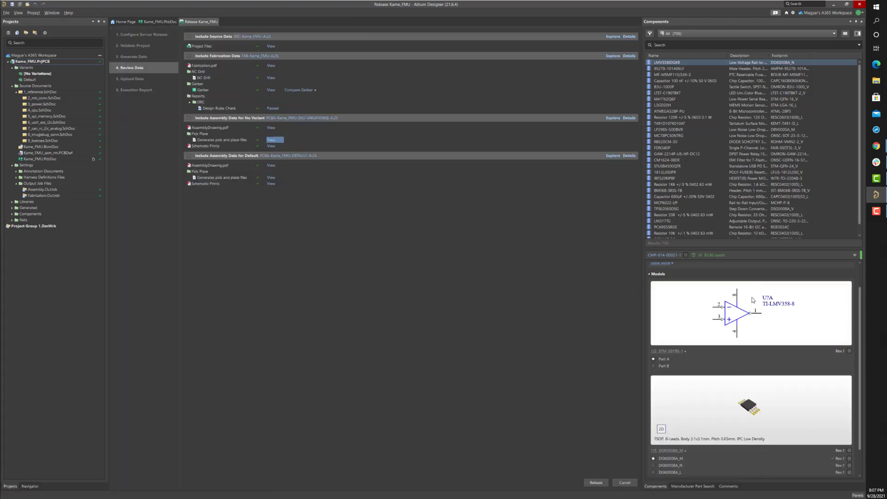
click(596, 483)
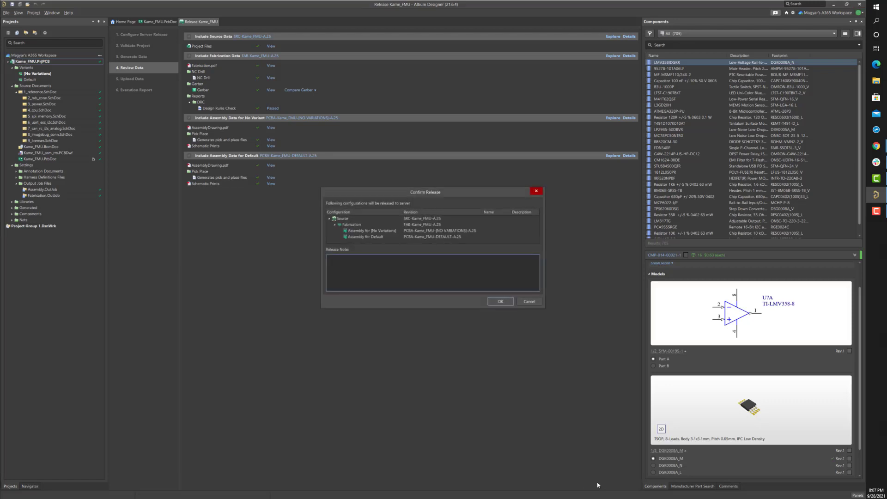
click(505, 301)
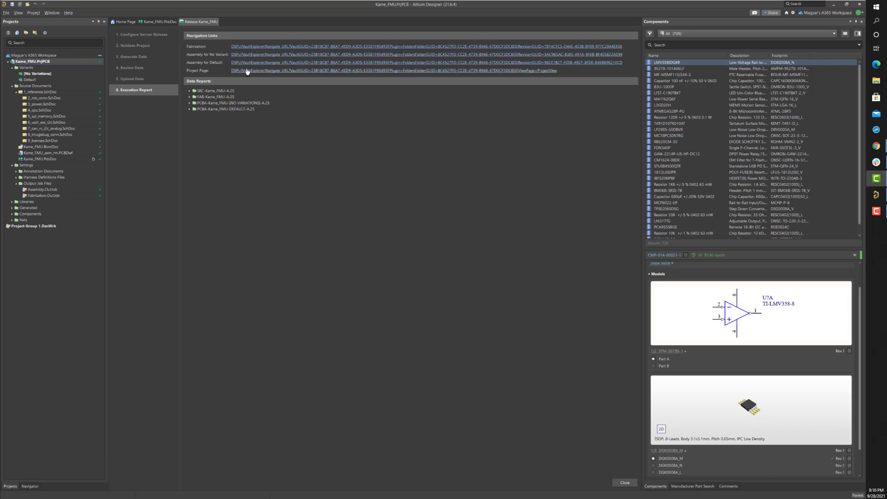
Expand the source, fabrication and both assembly data reports in the execution report to examine the released files
click(189, 91)
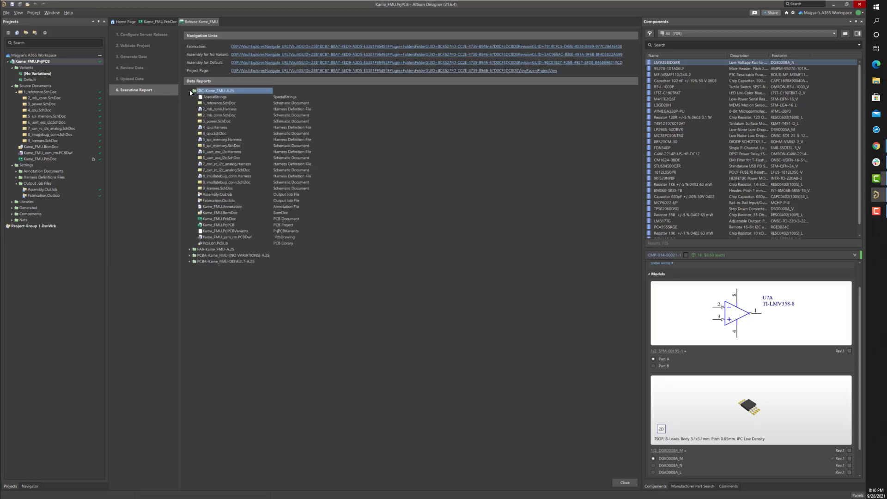
click(190, 250)
click(189, 280)
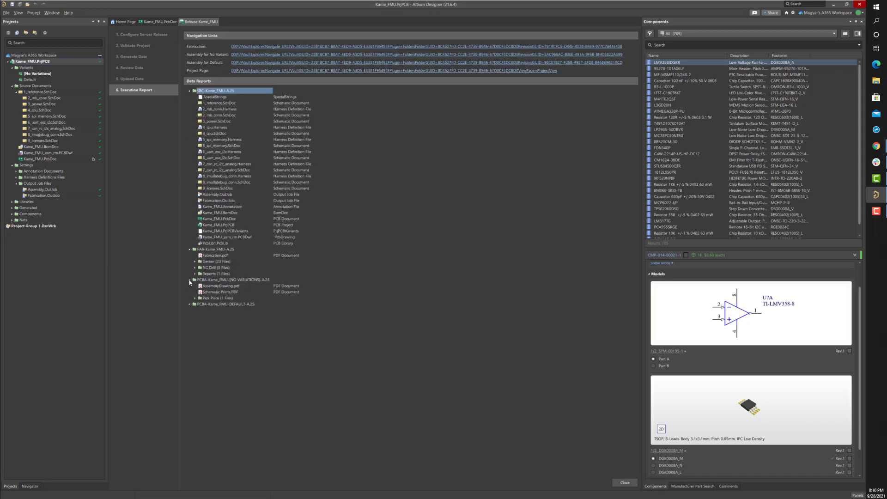
click(189, 305)
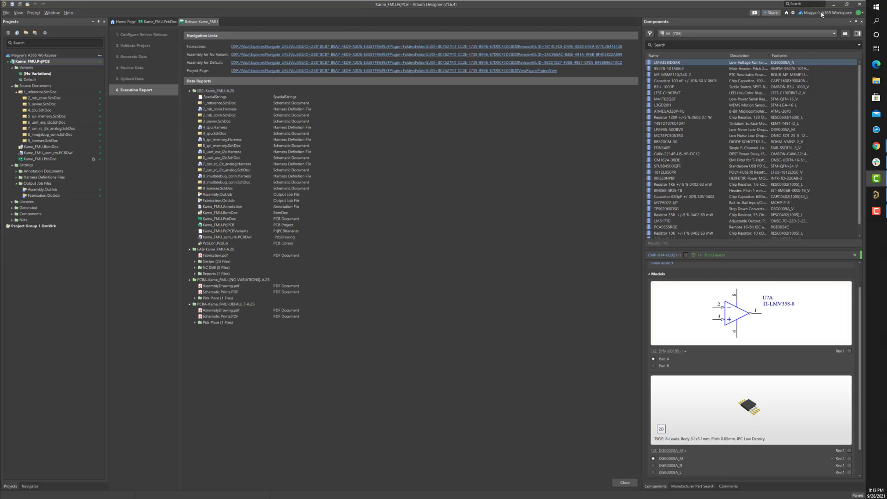
Switch to the Altium 365 workspace in the browser and open the releases of the Kame_FMU project
click(823, 12)
click(836, 48)
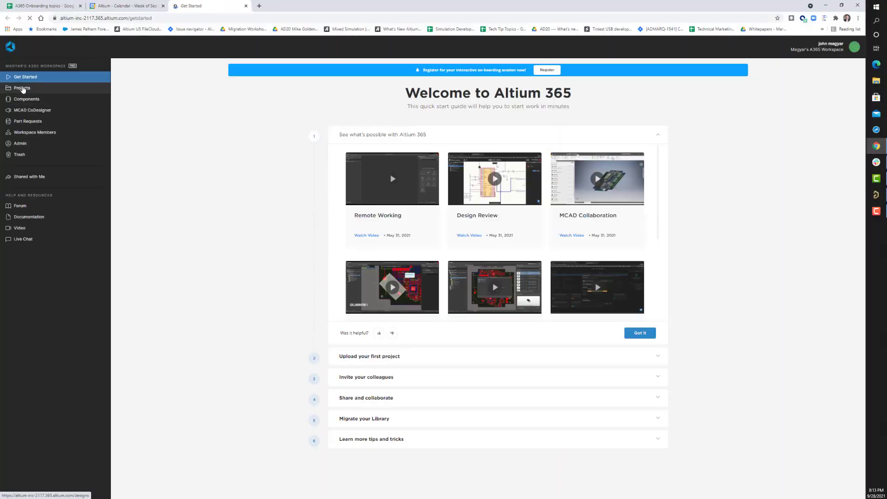
click(47, 91)
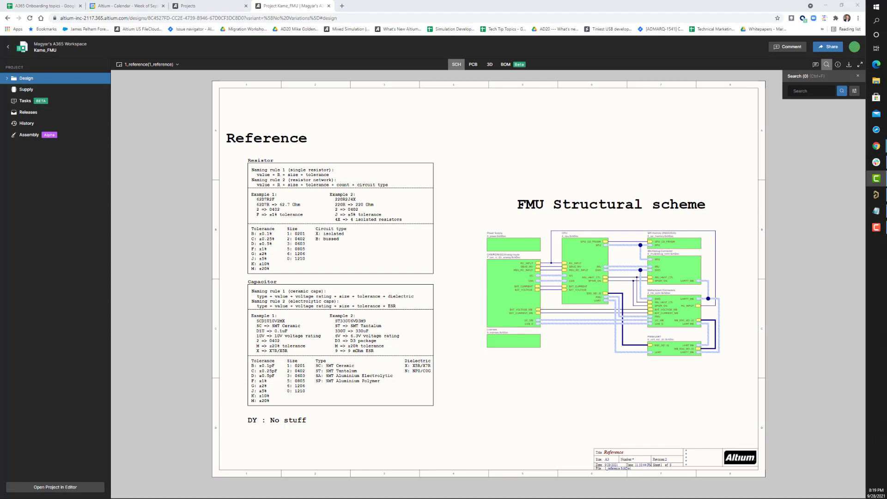
click(36, 114)
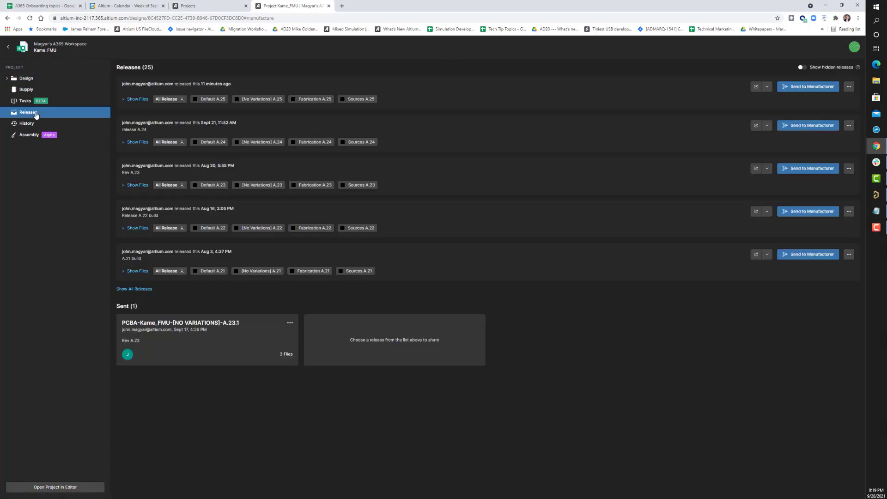
Start sending the A.25 release to a manufacturer and add SRC-Kame_FMU-A.25 to the build package
click(795, 89)
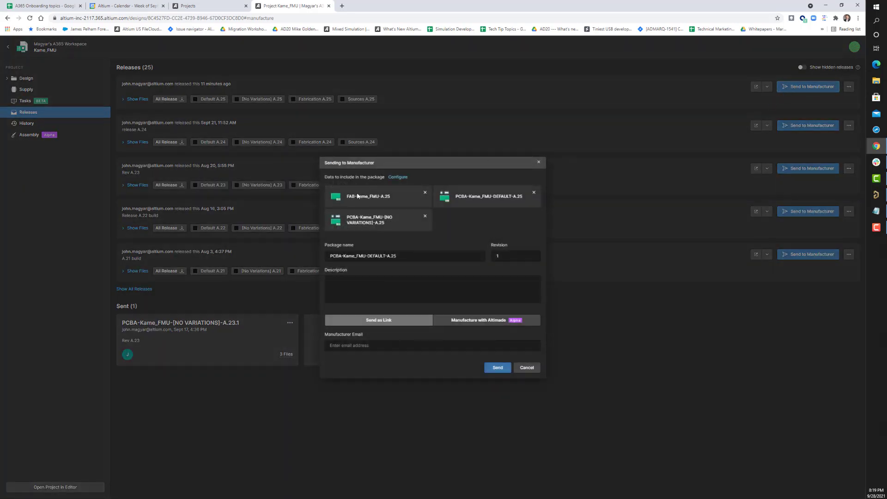
click(401, 177)
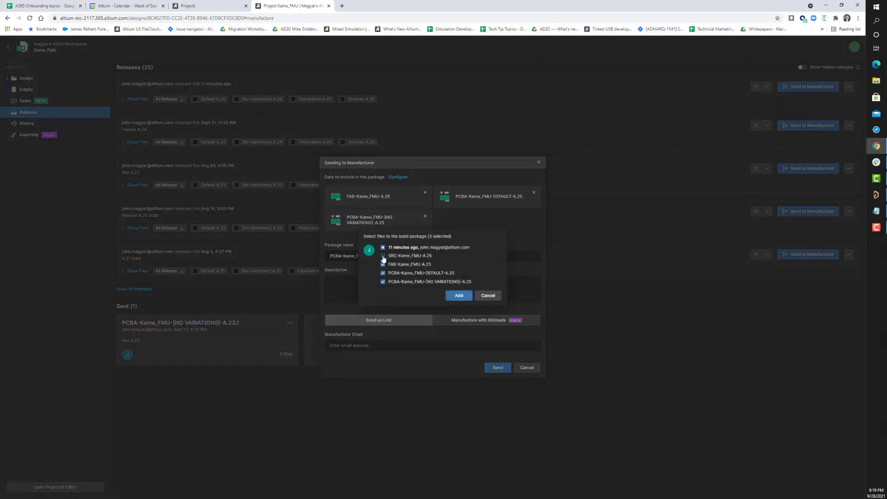
click(383, 256)
click(457, 296)
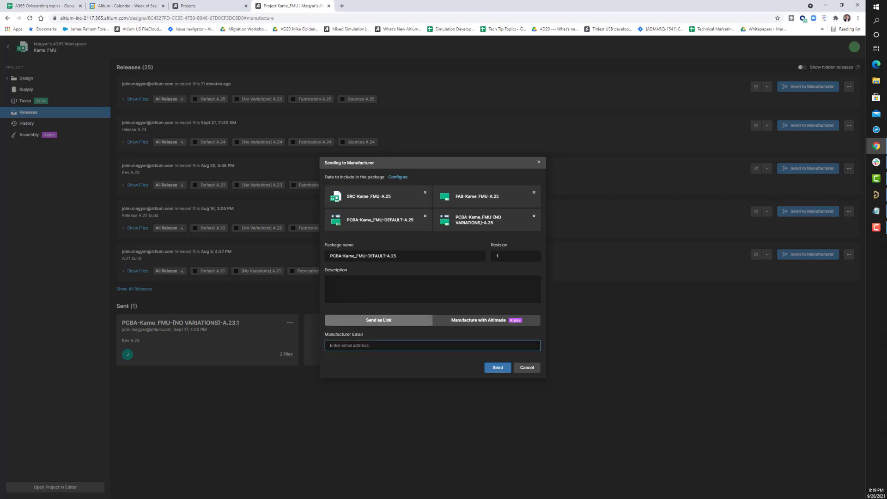
Paste the manufacturer's e-mail address and send the build package as a link
right_click(349, 345)
click(367, 400)
click(490, 366)
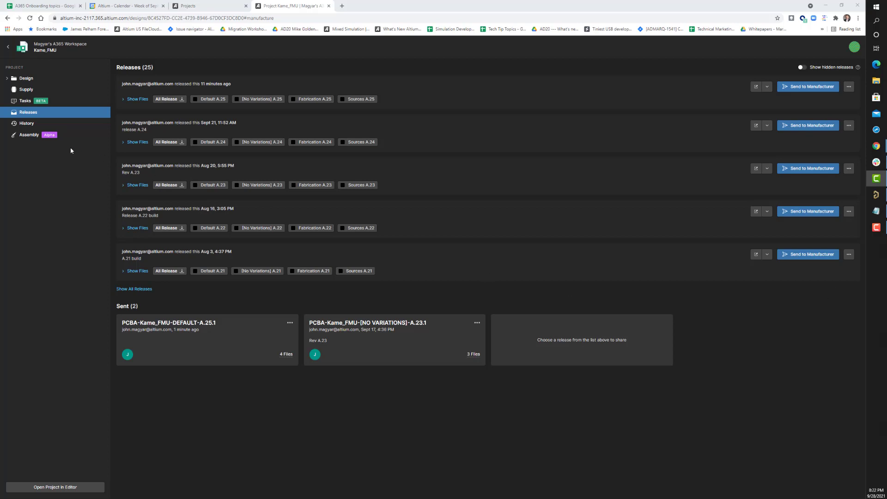
Show the files of the A.25 release and expand its source, fabrication and both assembly data sets
click(134, 99)
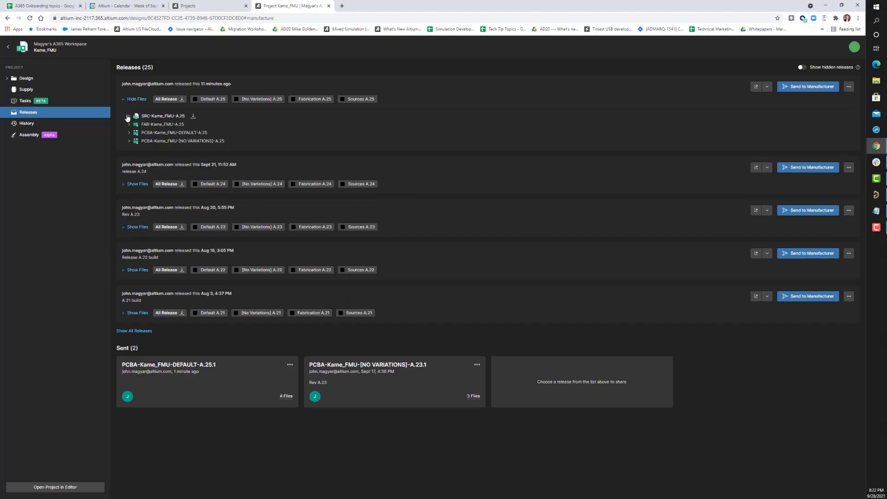
click(129, 116)
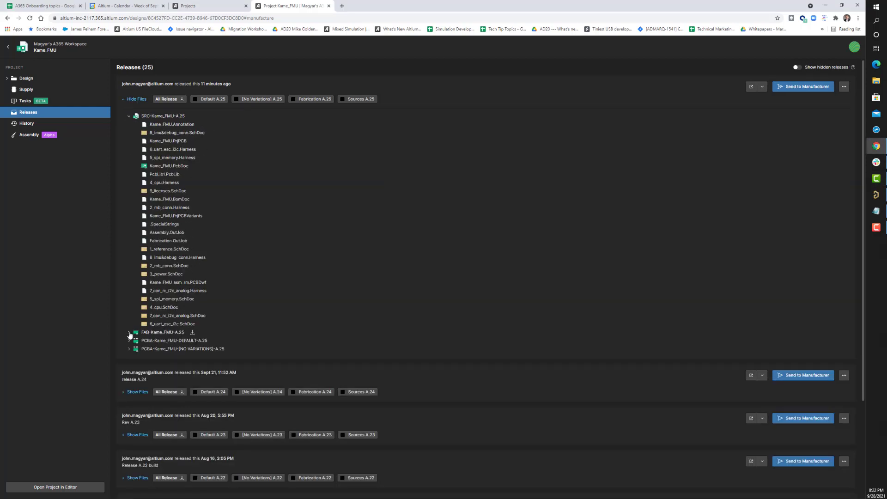
click(129, 332)
click(129, 374)
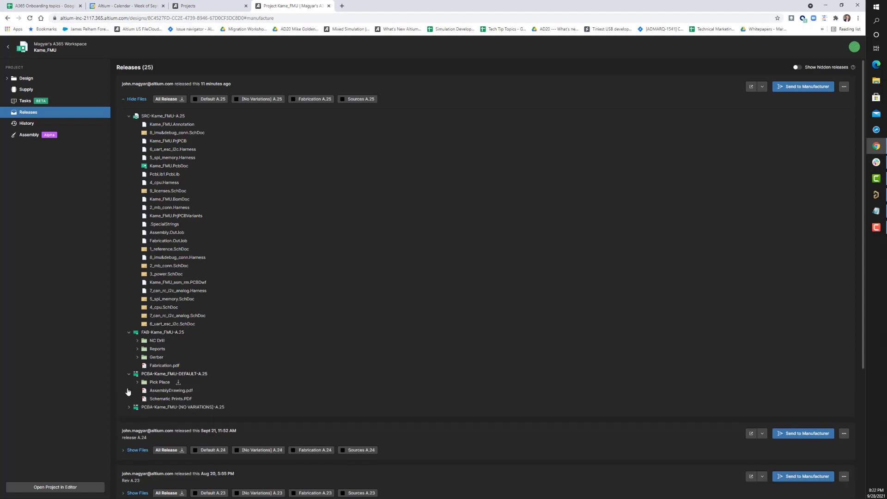
click(129, 407)
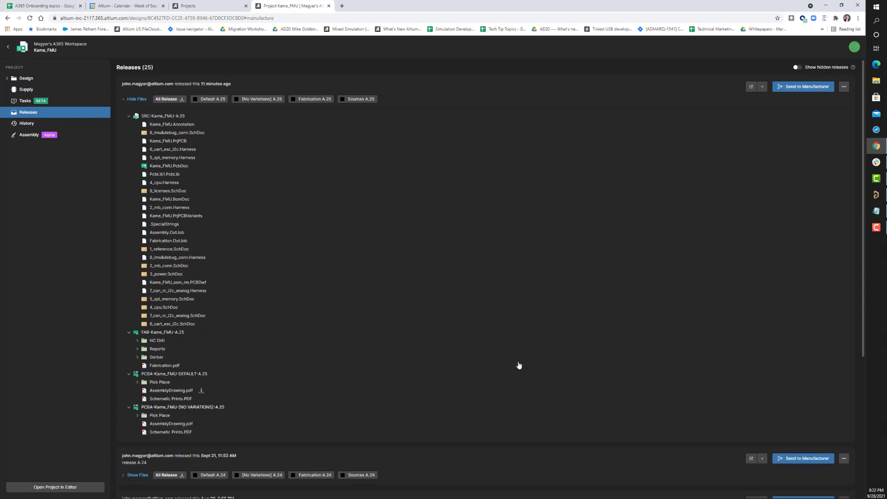